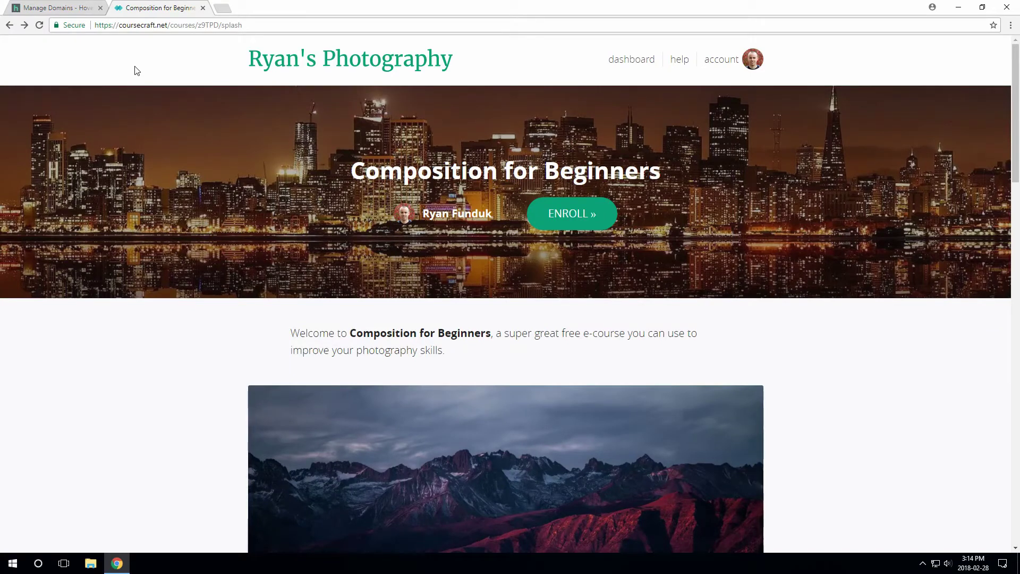
# Check the course page's web address, then the course author's profile page address
pyautogui.moveTo(103, 24); pyautogui.dragTo(168, 26)
pyautogui.click(156, 145)
pyautogui.scroll(-20, 166, 212)
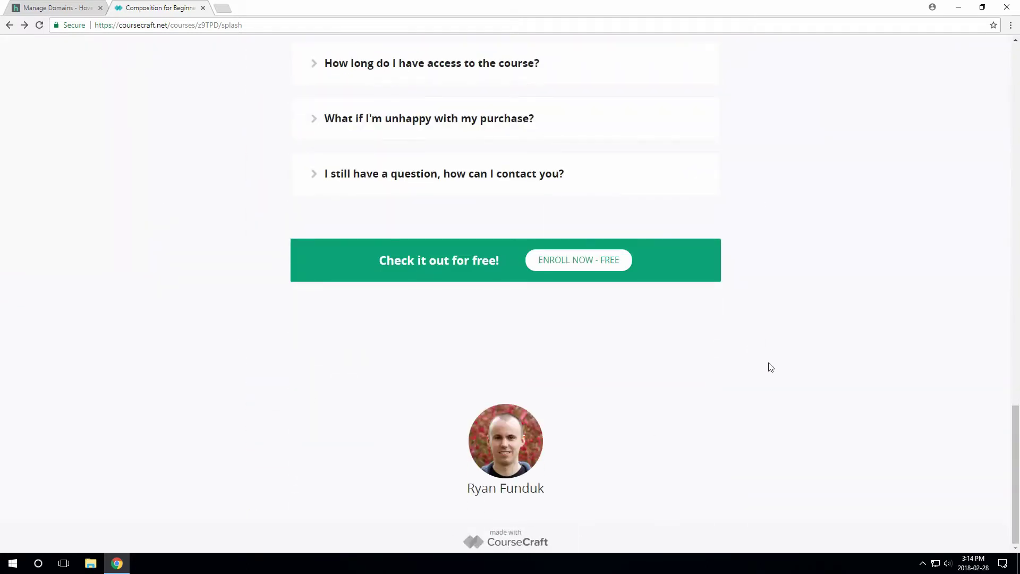
pyautogui.scroll(20, 770, 364)
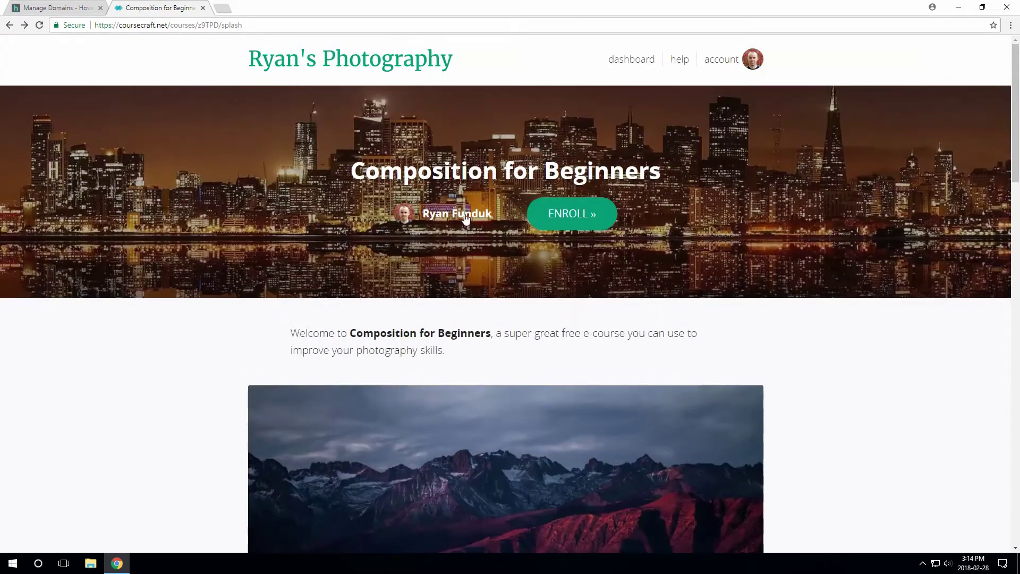
pyautogui.click(465, 215)
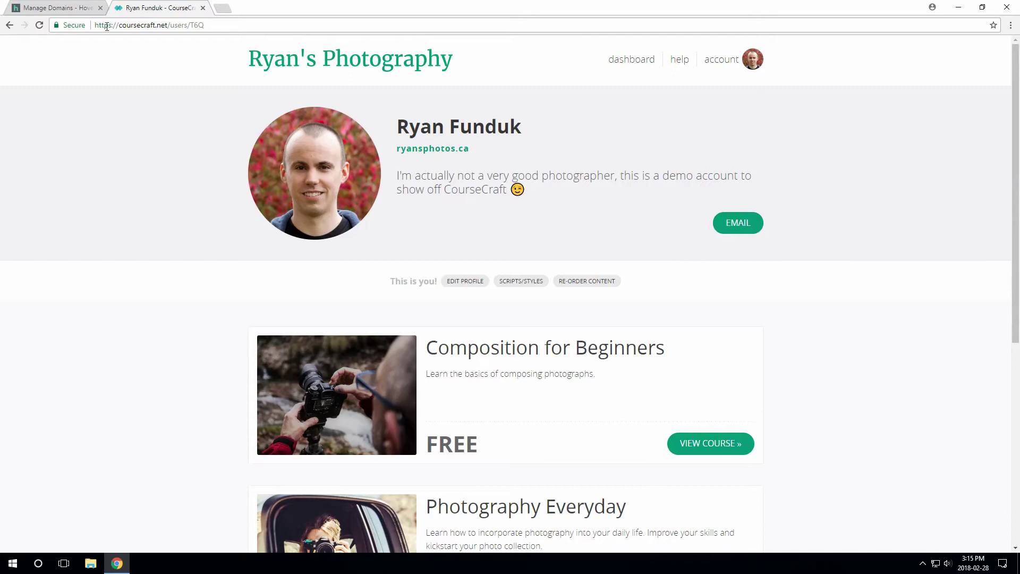
pyautogui.moveTo(94, 25); pyautogui.dragTo(191, 25)
pyautogui.click(833, 128)
# Confirm on the Membership page that the Society (Monthly) plan includes 'Use your custom domain'
pyautogui.click(730, 66)
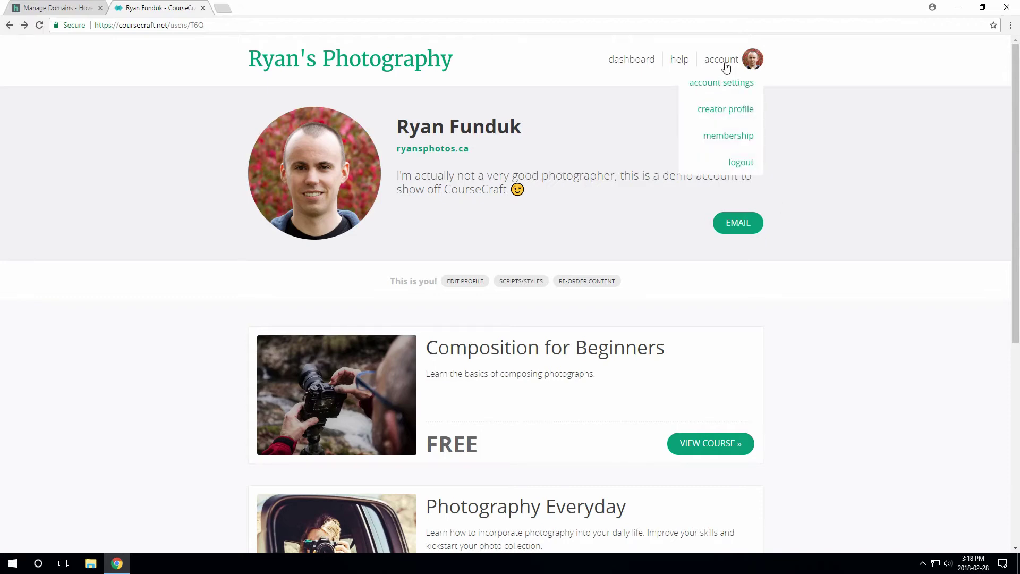
pyautogui.click(732, 137)
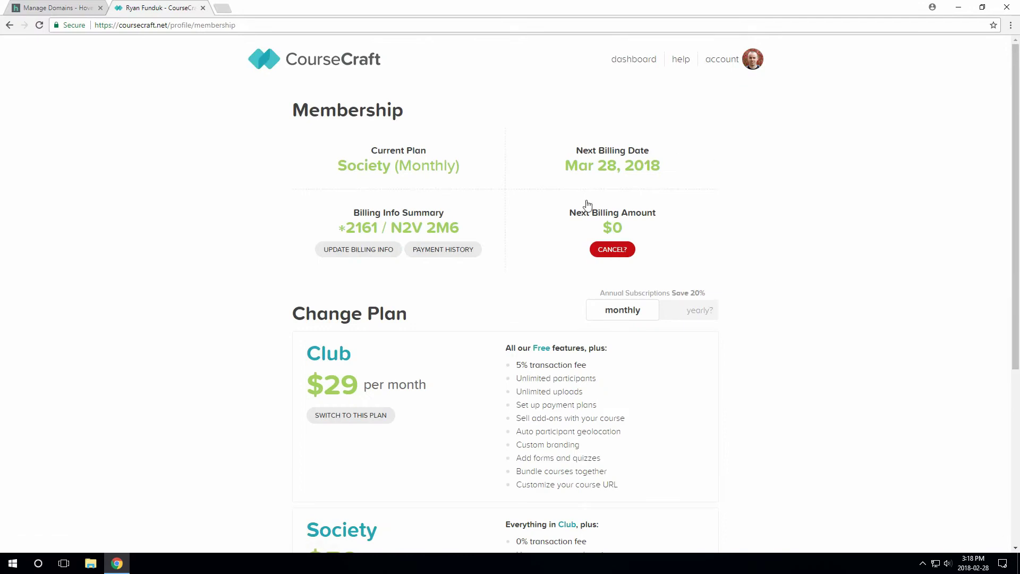
pyautogui.scroll(-5, 413, 303)
pyautogui.moveTo(612, 304); pyautogui.dragTo(402, 318)
pyautogui.click(461, 305)
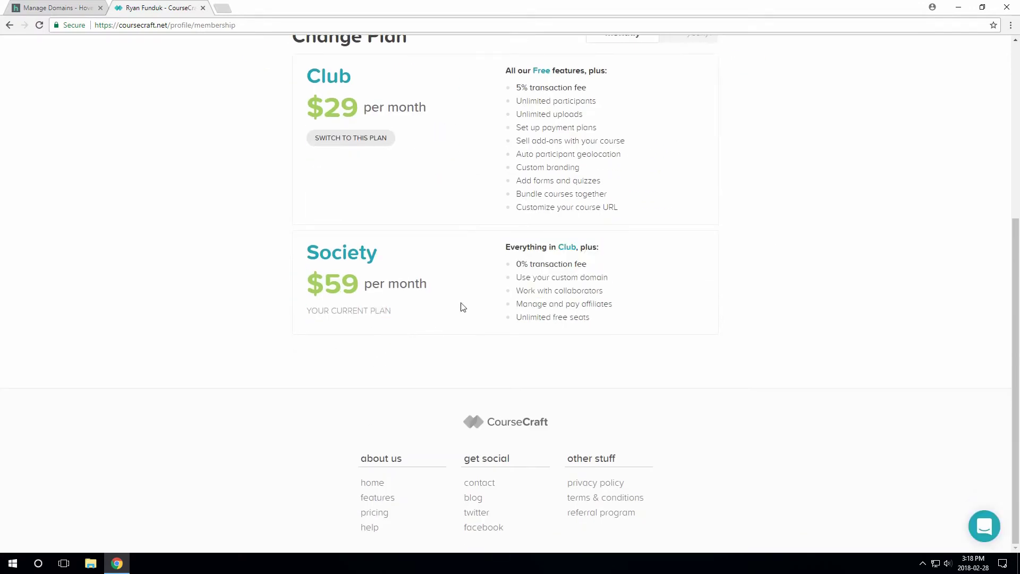
pyautogui.tripleClick(554, 278)
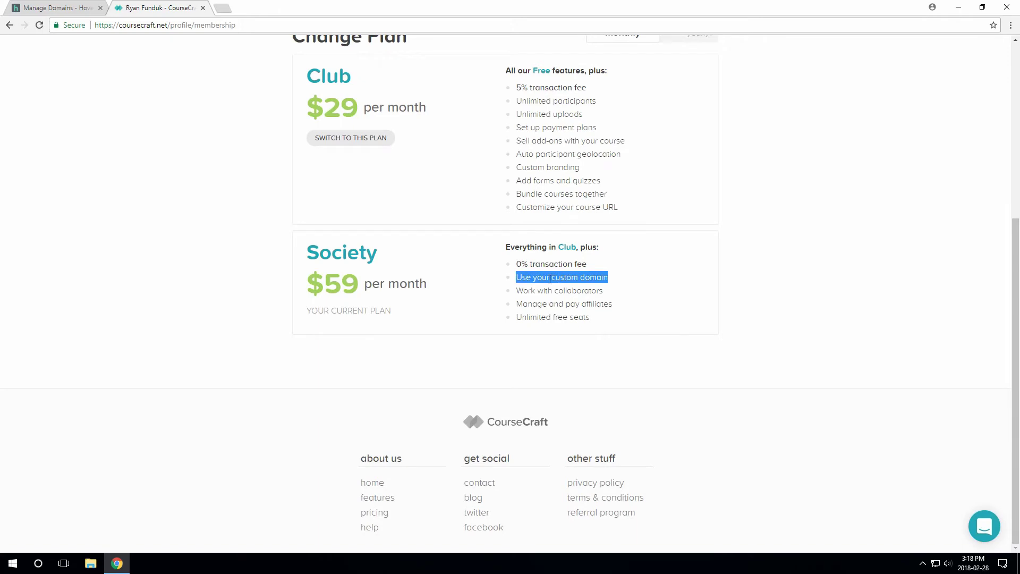
pyautogui.scroll(5, 731, 260)
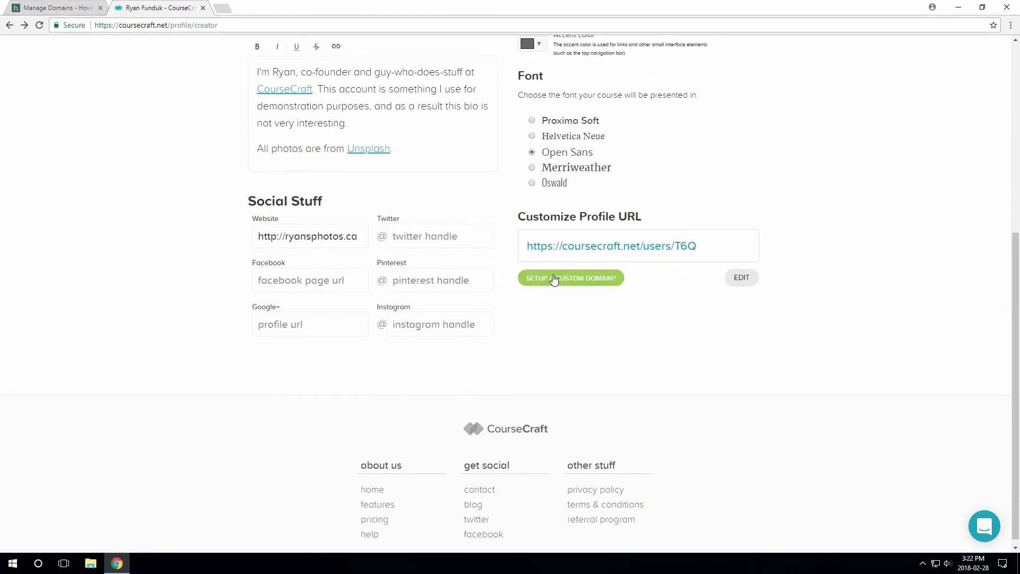
# Create the custom domain courses.ryansphotos.ca so CourseCraft starts its DNS check
pyautogui.click(568, 278)
pyautogui.click(555, 147)
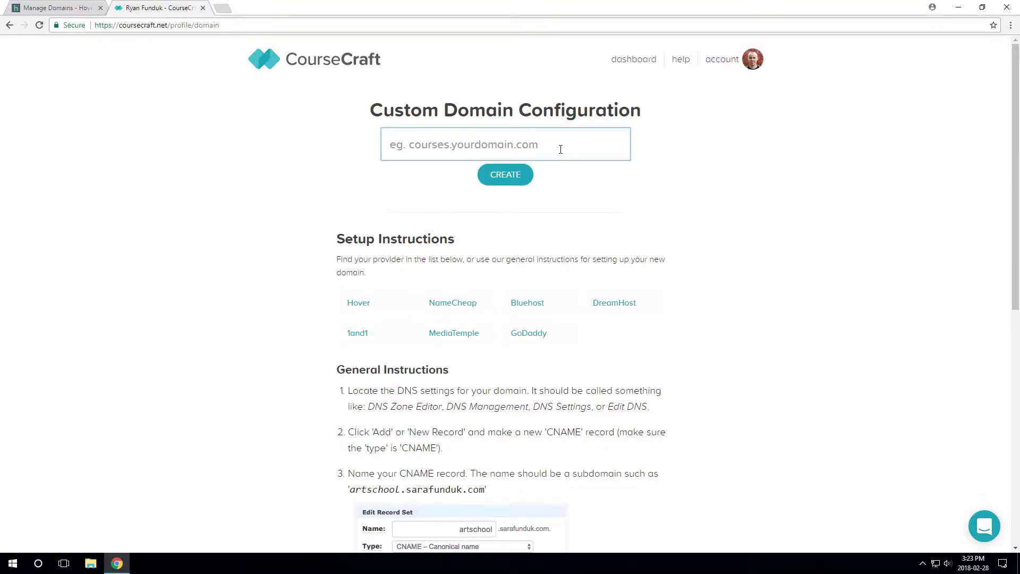
pyautogui.write('courses.r')
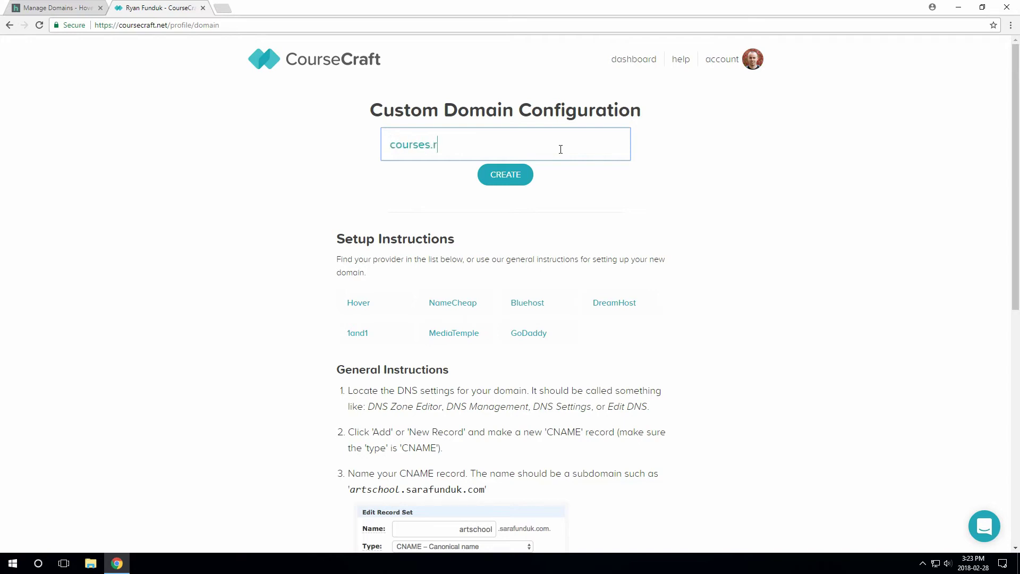
pyautogui.write('yansphotos.ca')
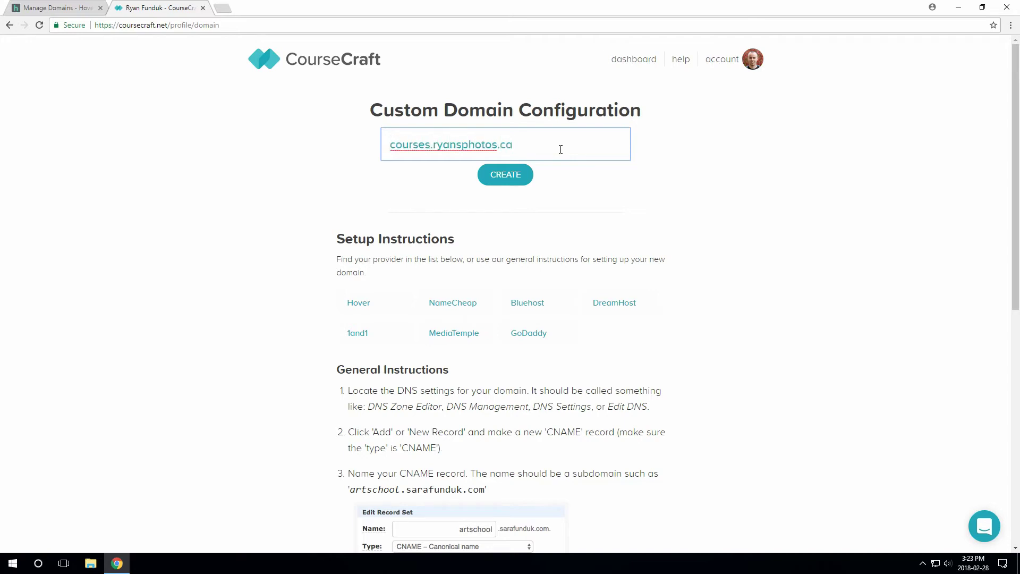
pyautogui.click(522, 183)
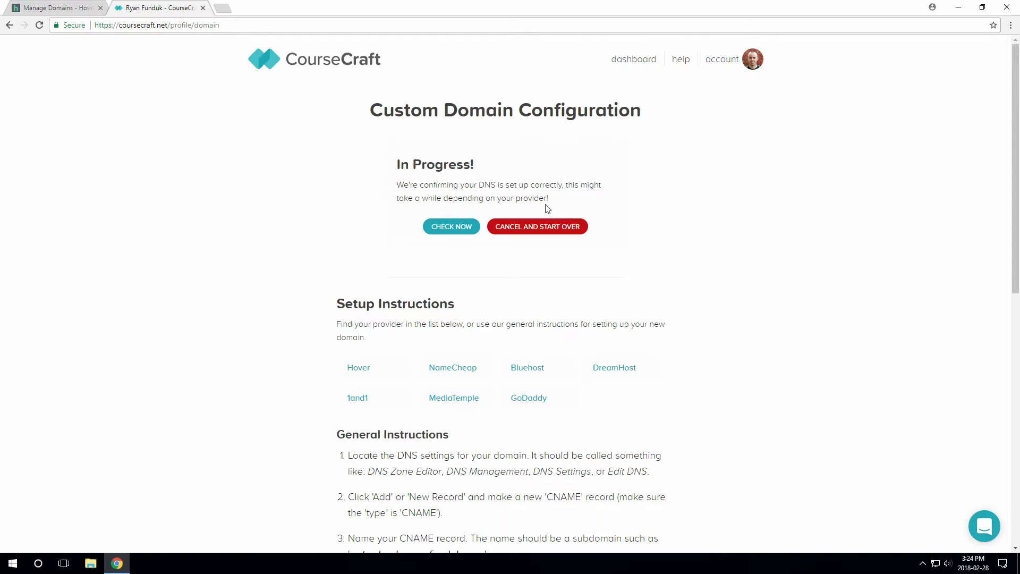
pyautogui.click(87, 9)
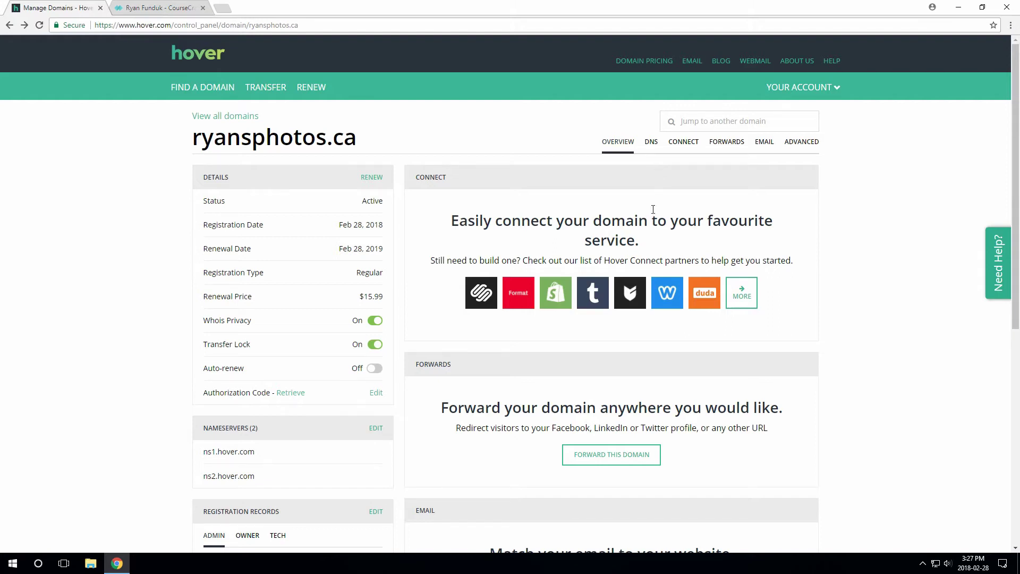
# Add a CNAME record for ryansphotos.ca mapping courses.ryansphotos.ca to ssl.coursecraft.net
pyautogui.click(651, 144)
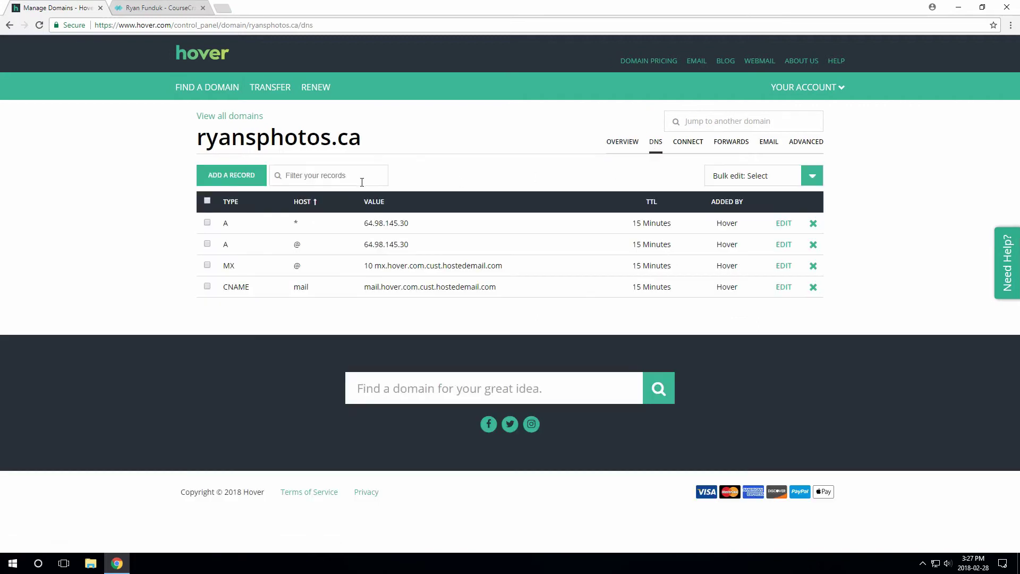
pyautogui.click(219, 179)
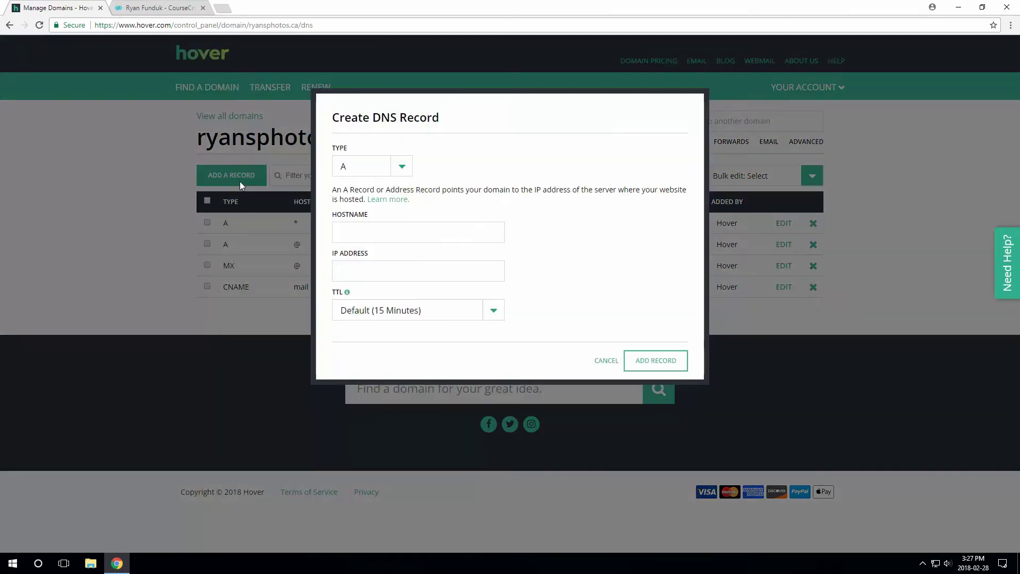
pyautogui.click(403, 169)
pyautogui.click(382, 205)
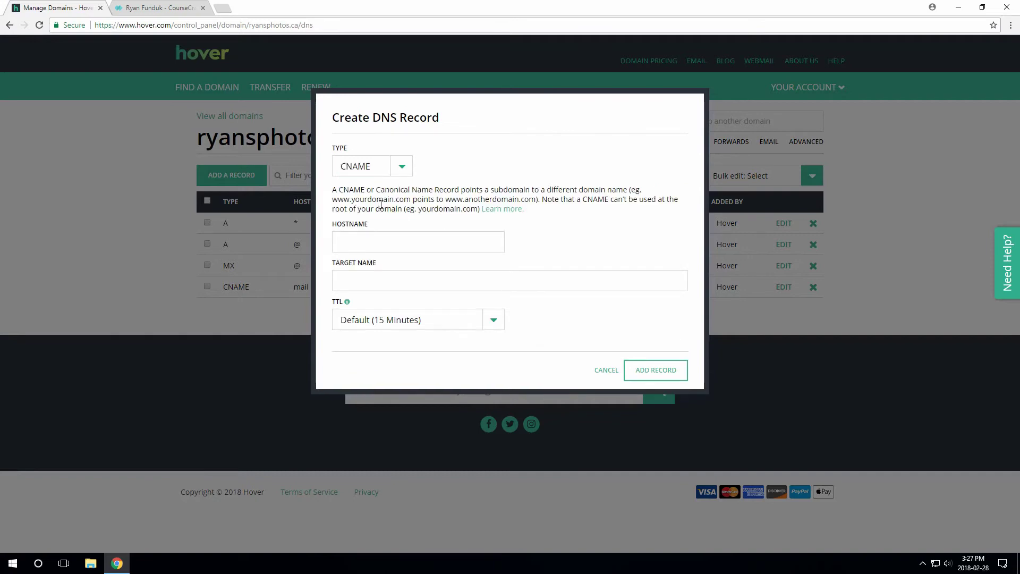
pyautogui.click(389, 243)
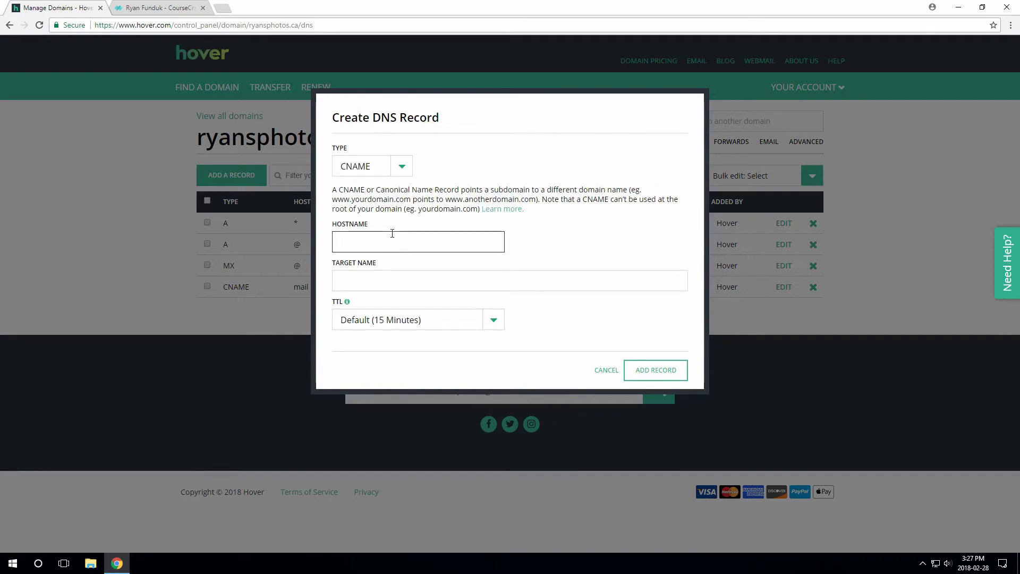
pyautogui.write('courses.ryansphotos.ca')
pyautogui.click(411, 280)
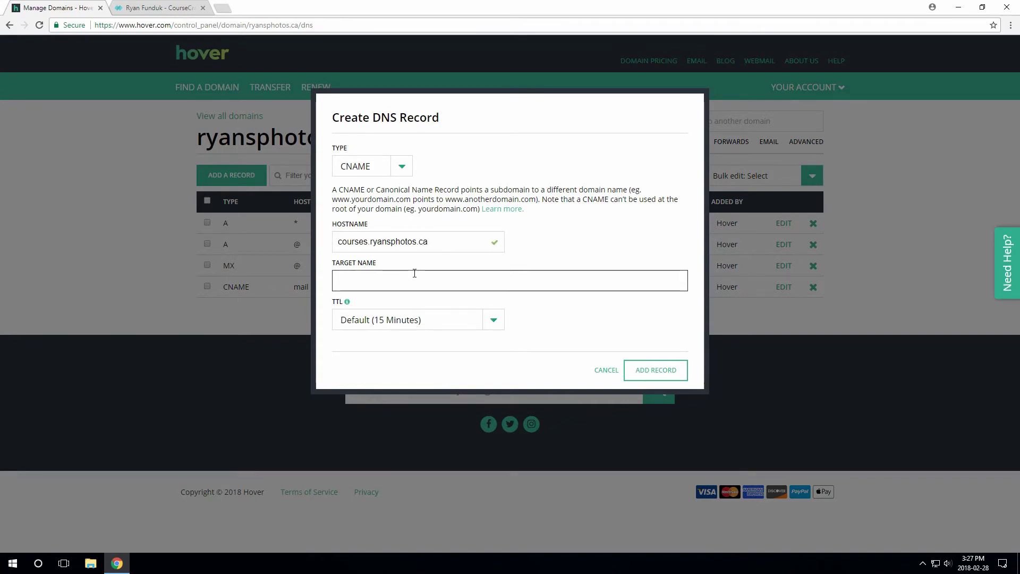
pyautogui.write('ssl.coursecraft.net')
pyautogui.click(544, 323)
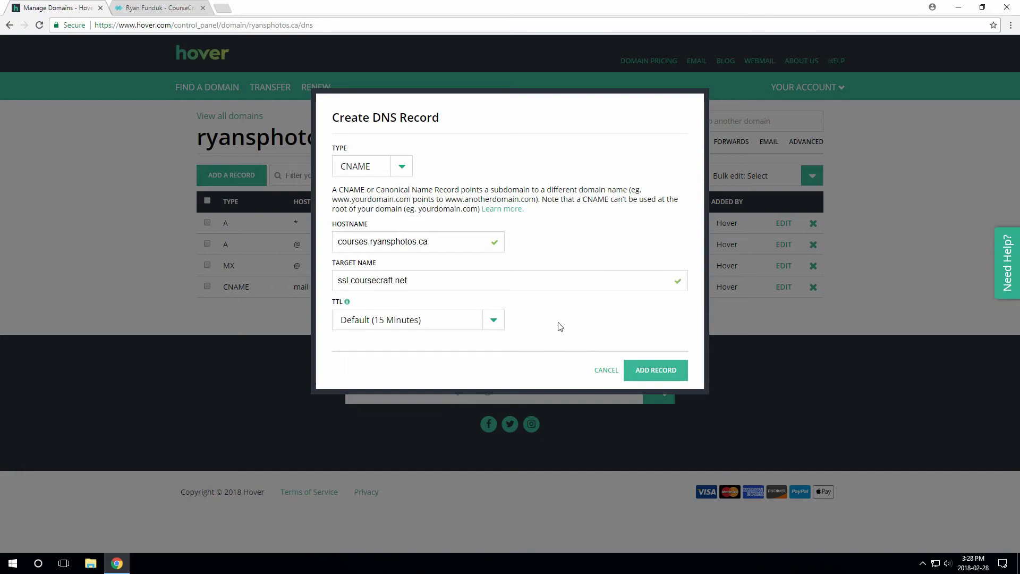
pyautogui.click(660, 377)
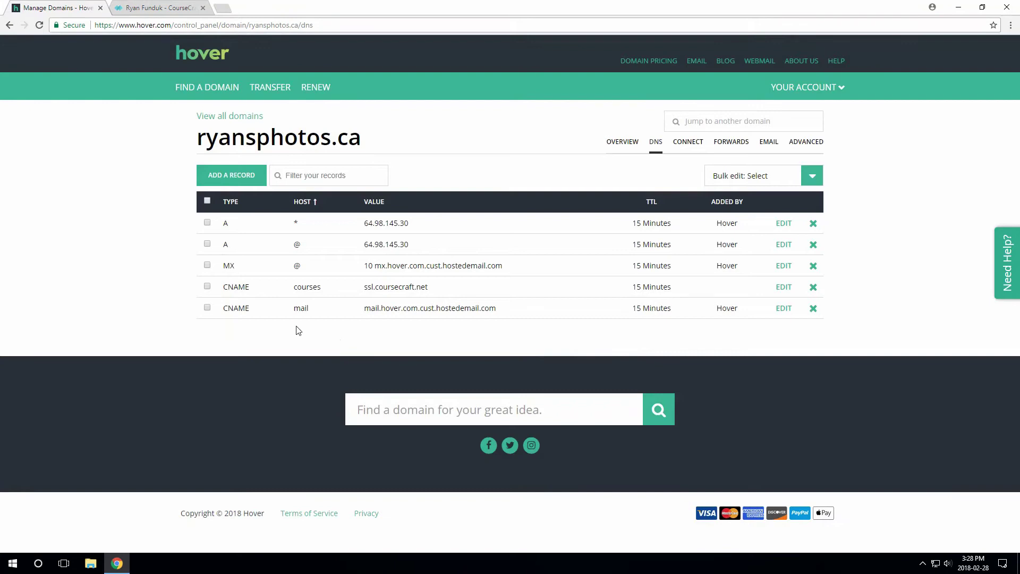
pyautogui.click(148, 12)
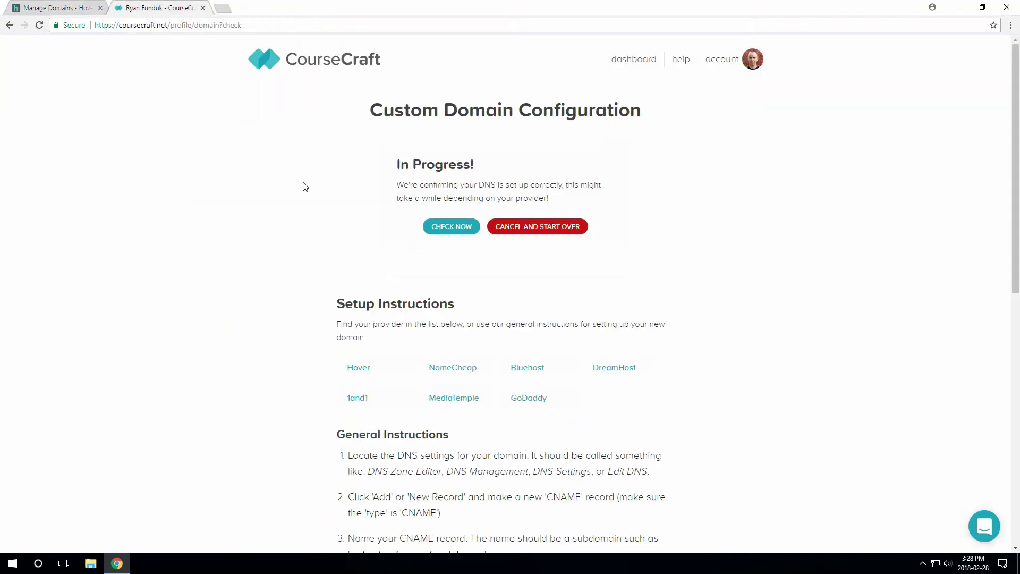
pyautogui.click(447, 229)
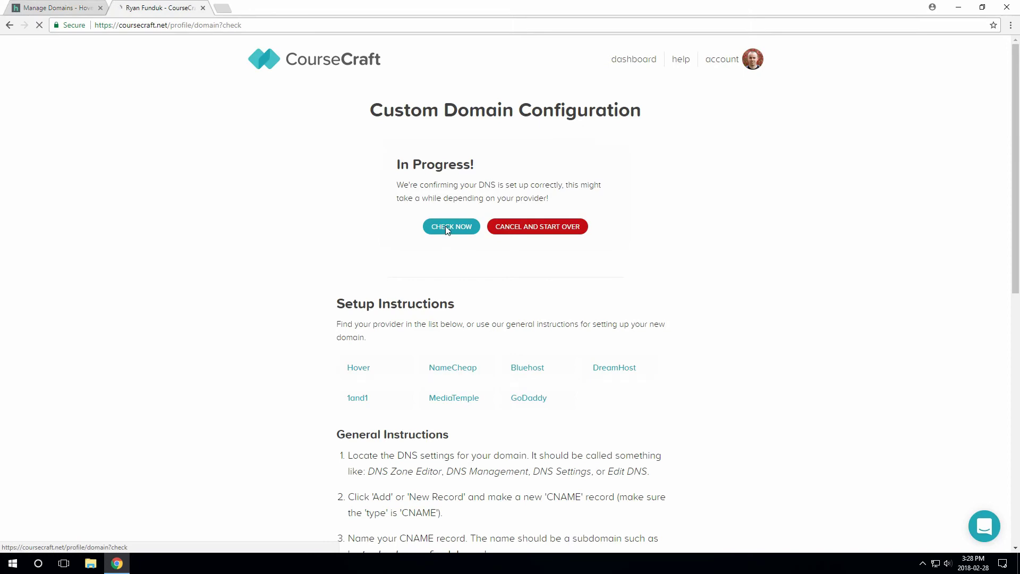
pyautogui.moveTo(396, 222); pyautogui.dragTo(548, 241)
pyautogui.click(361, 217)
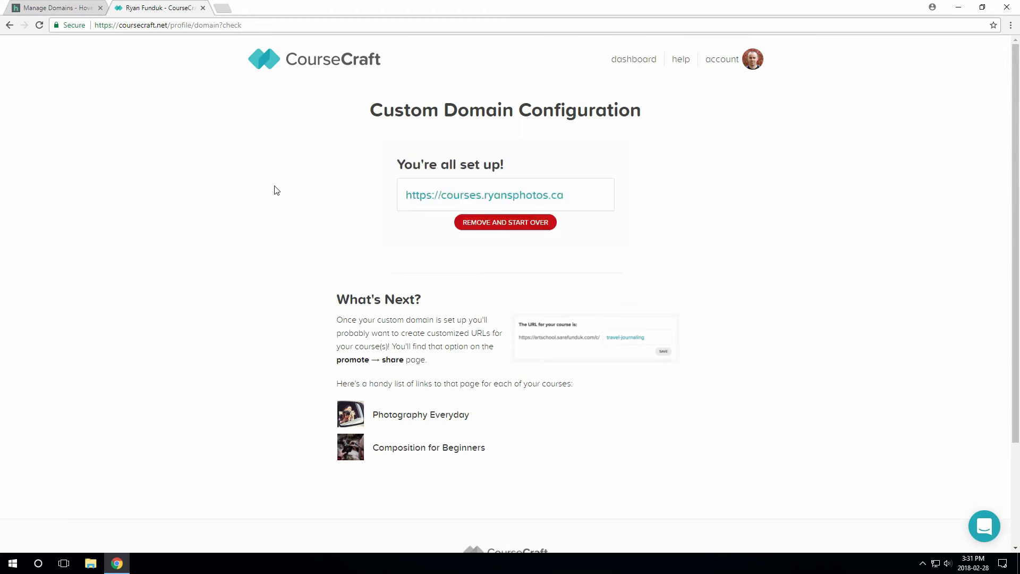
pyautogui.click(489, 197)
pyautogui.hotkey('ctrl', 'c')
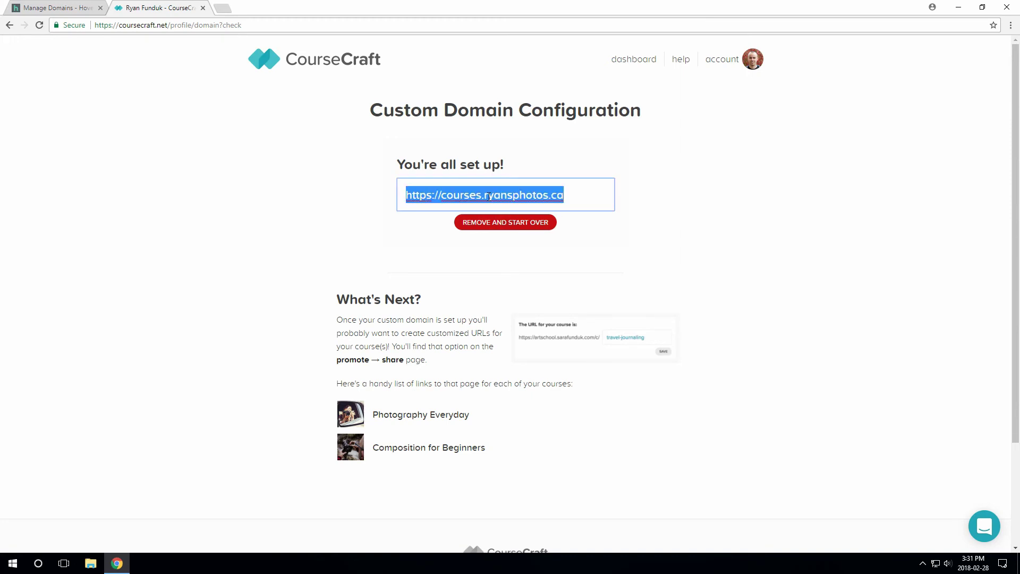
pyautogui.click(222, 8)
pyautogui.hotkey('ctrl', 'v')
pyautogui.press('Return')
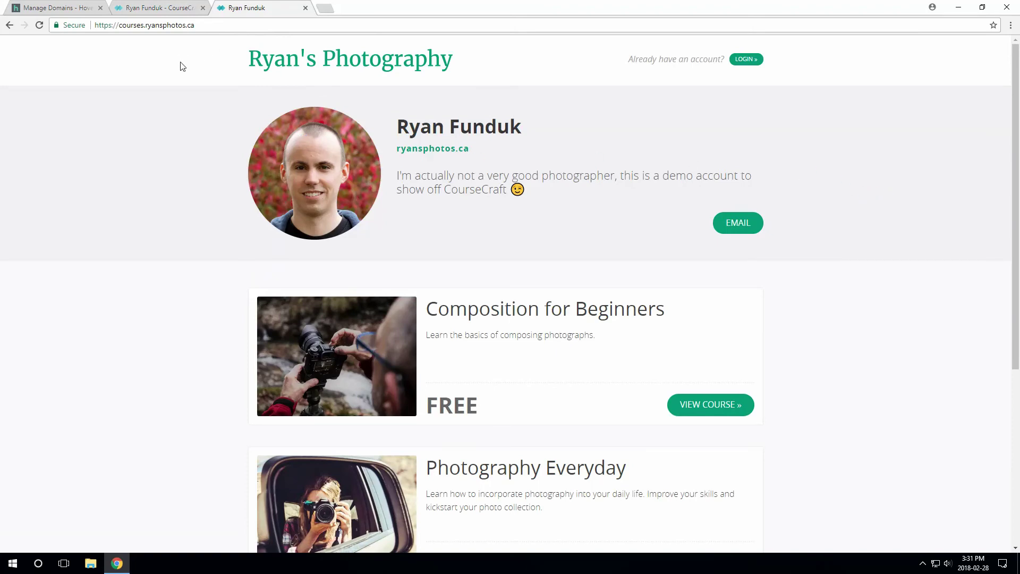
pyautogui.click(75, 26)
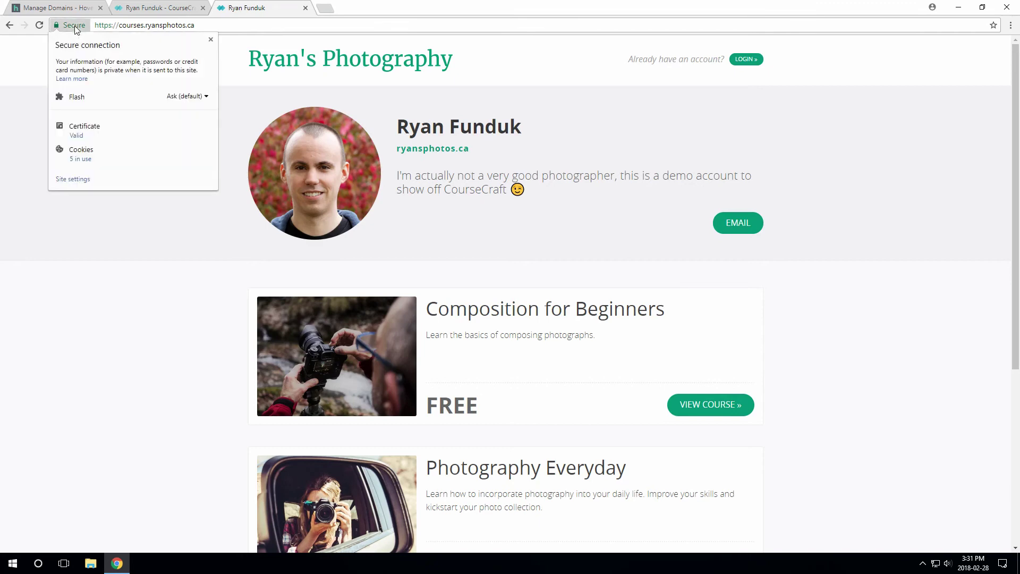
pyautogui.click(78, 135)
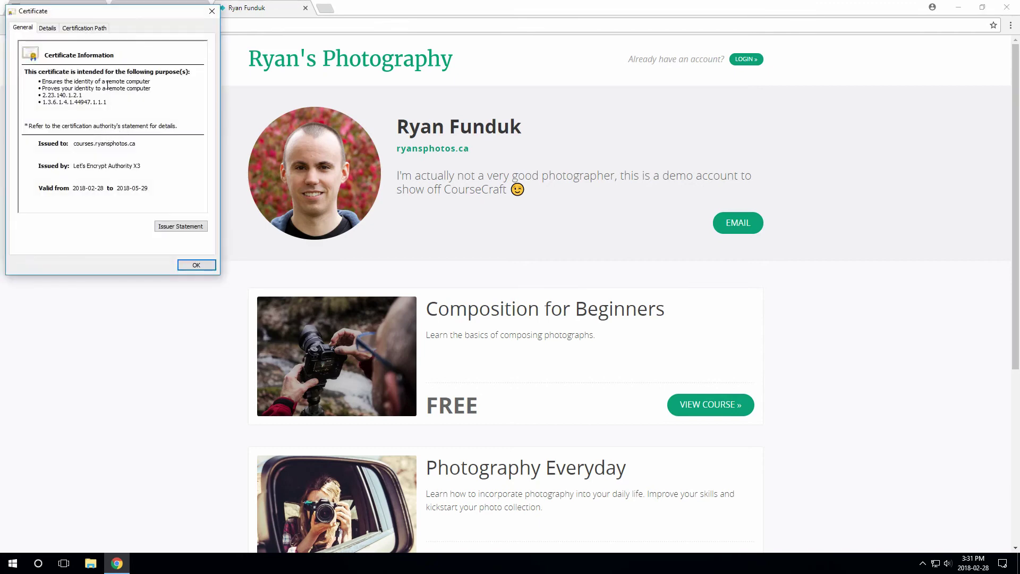
pyautogui.click(194, 263)
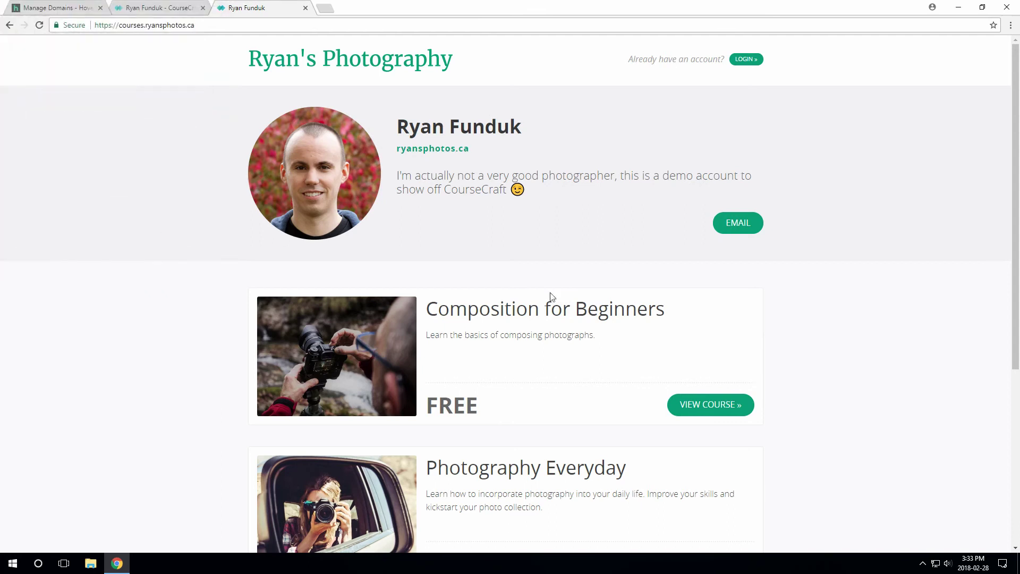
pyautogui.click(711, 405)
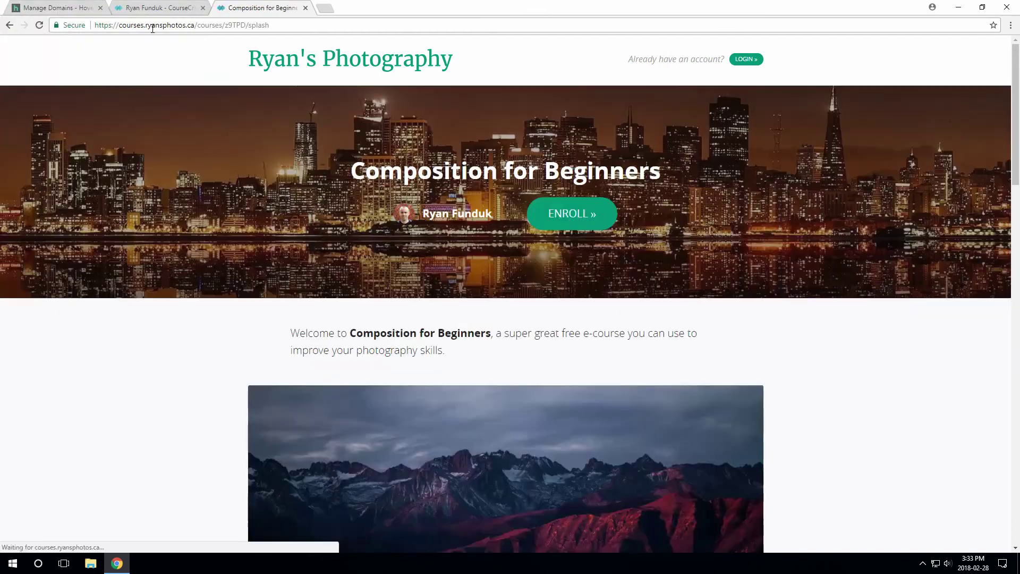
pyautogui.doubleClick(239, 25)
pyautogui.click(239, 158)
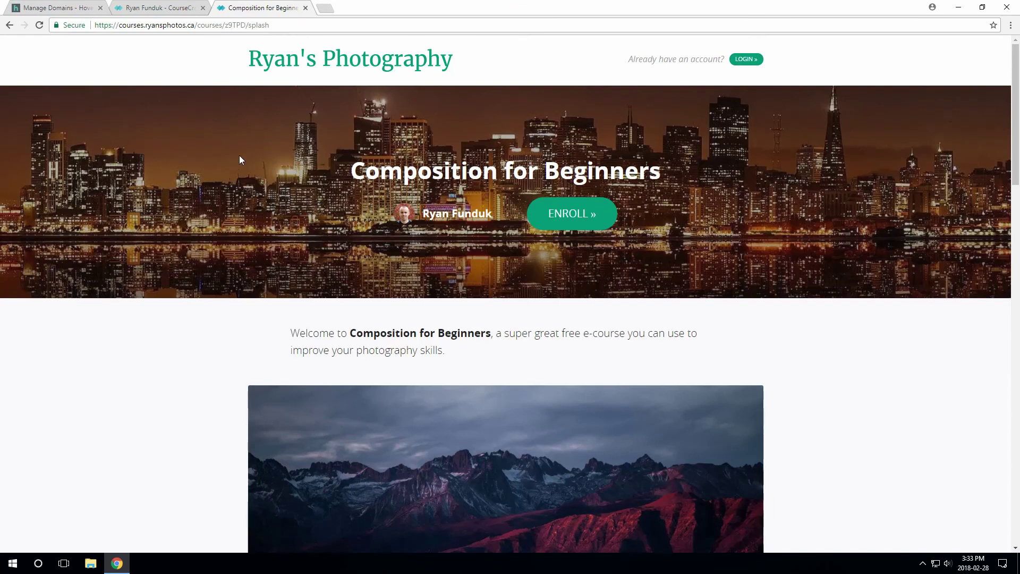
# Change the Composition for Beginners course URL slug to composition-for-beginners and save it
pyautogui.click(305, 8)
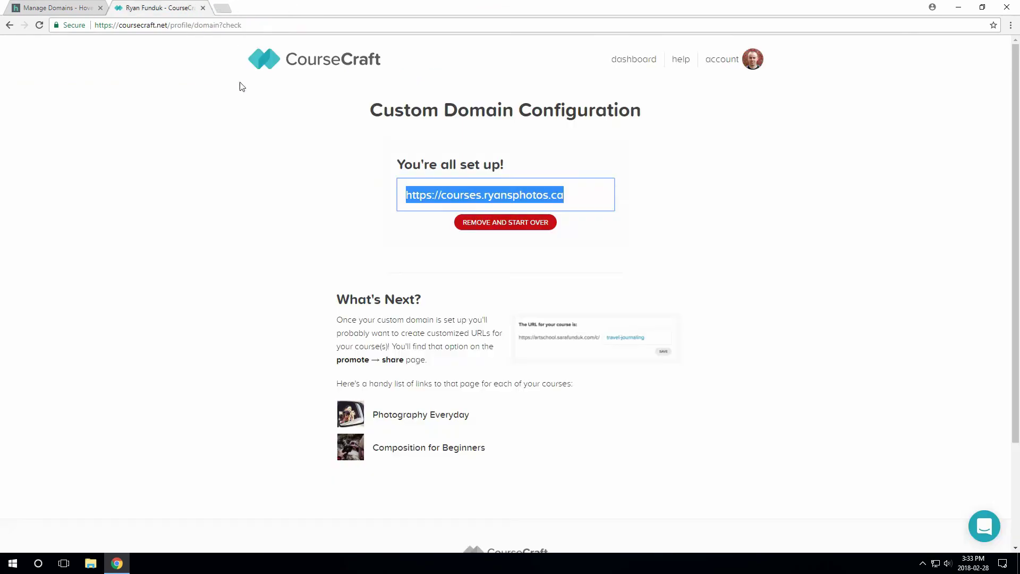
pyautogui.click(320, 212)
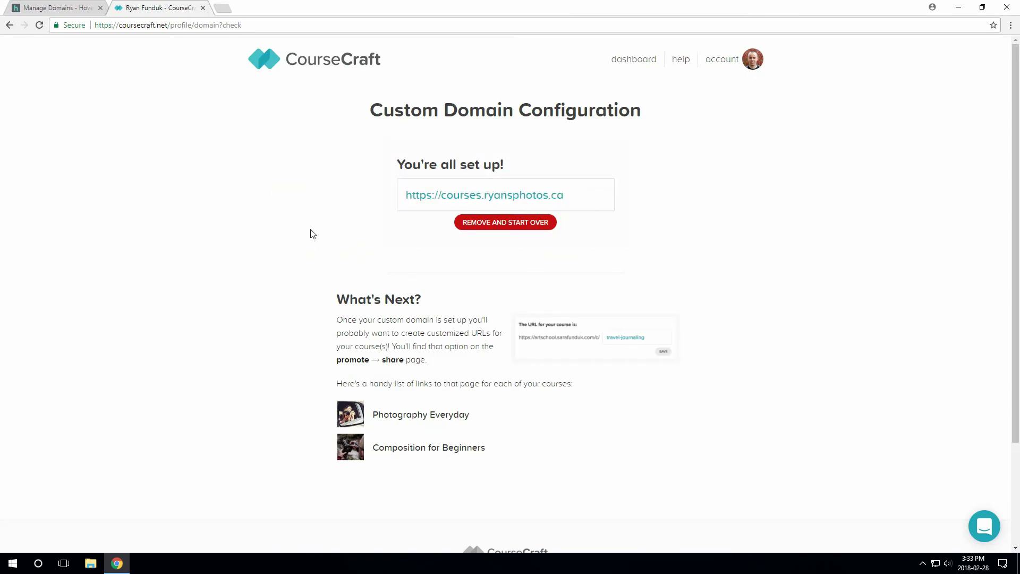
pyautogui.click(428, 447)
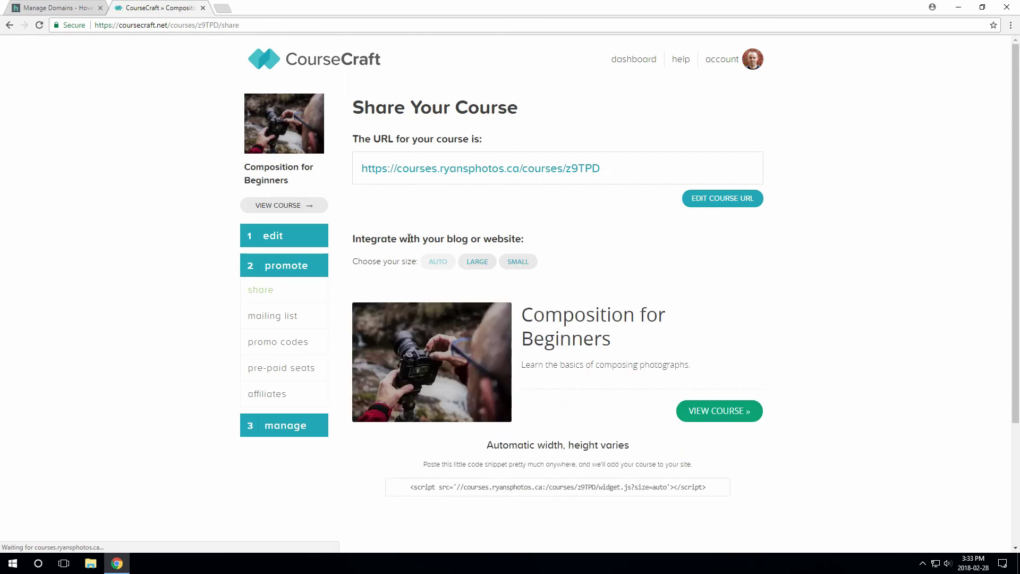
pyautogui.click(719, 203)
pyautogui.click(565, 169)
pyautogui.write('composition-for-')
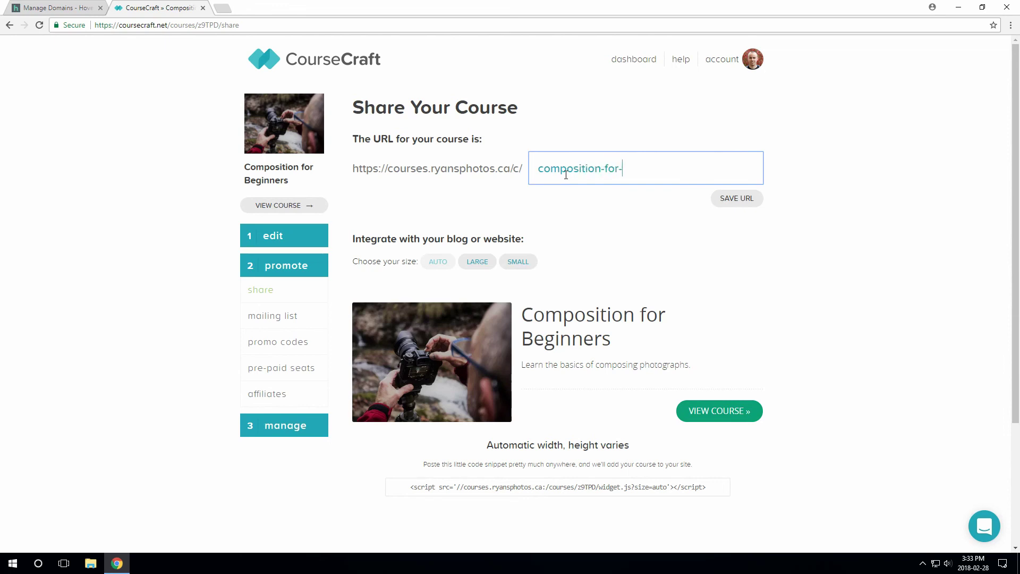
pyautogui.write('beginners')
pyautogui.click(741, 198)
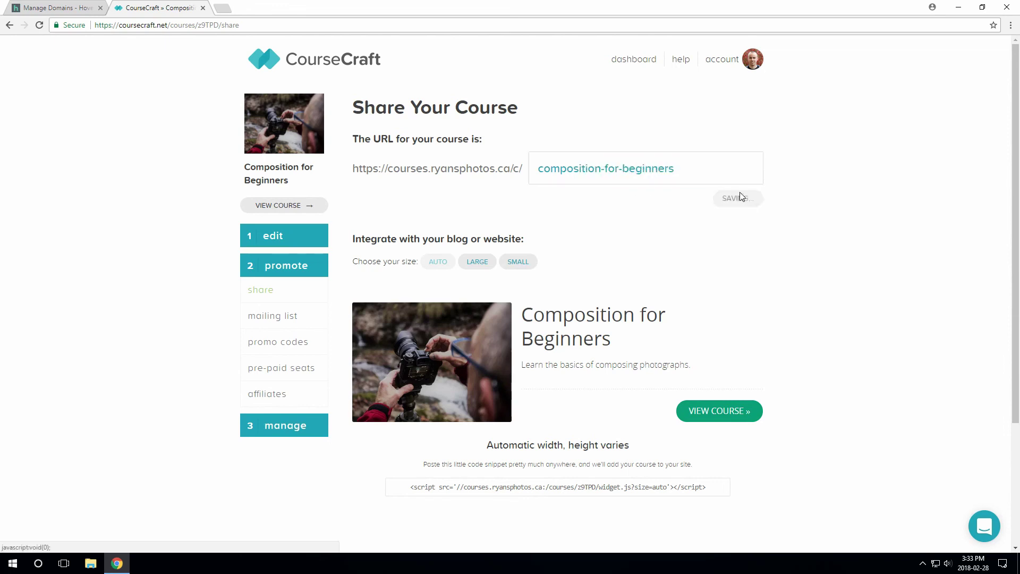
pyautogui.click(547, 171)
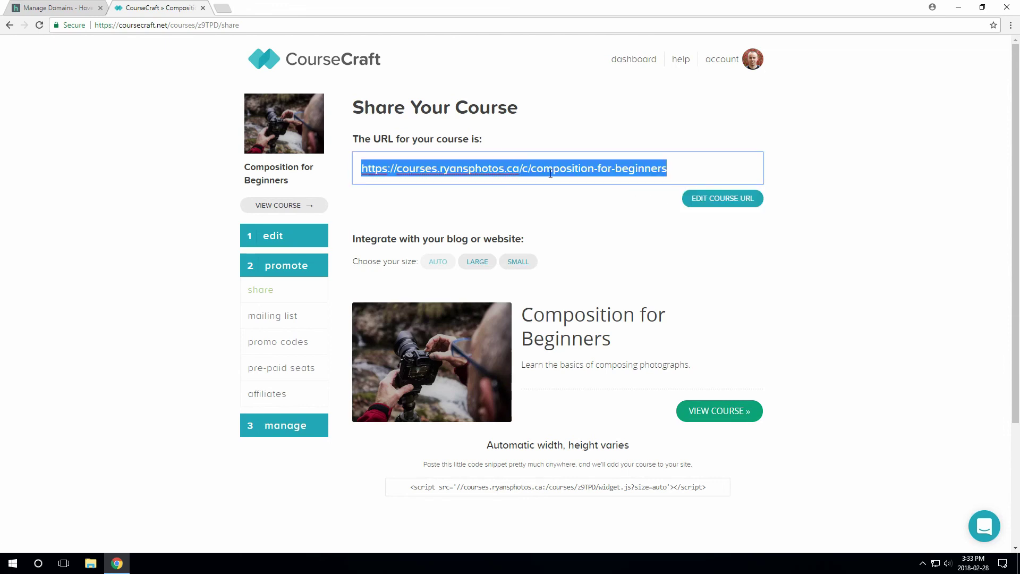
pyautogui.hotkey('ctrl', 'c')
pyautogui.click(222, 8)
pyautogui.hotkey('ctrl', 'v')
pyautogui.press('Return')
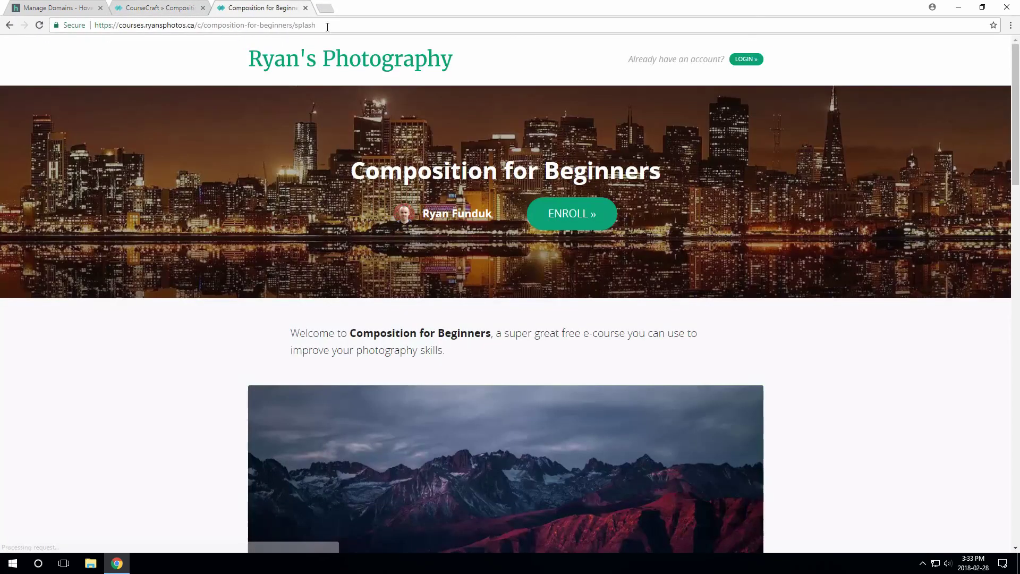
pyautogui.moveTo(316, 25); pyautogui.dragTo(149, 25)
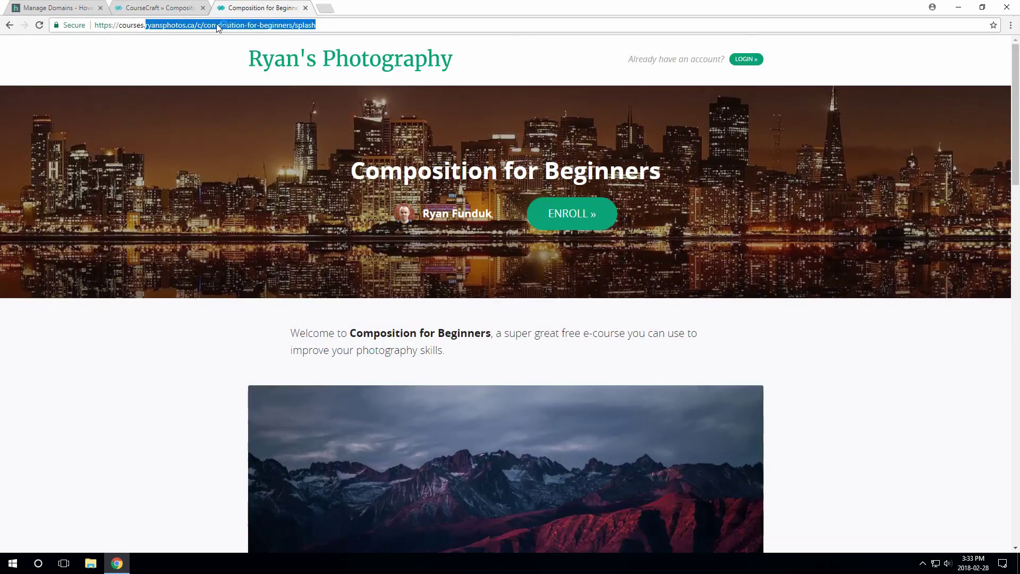
pyautogui.click(150, 25)
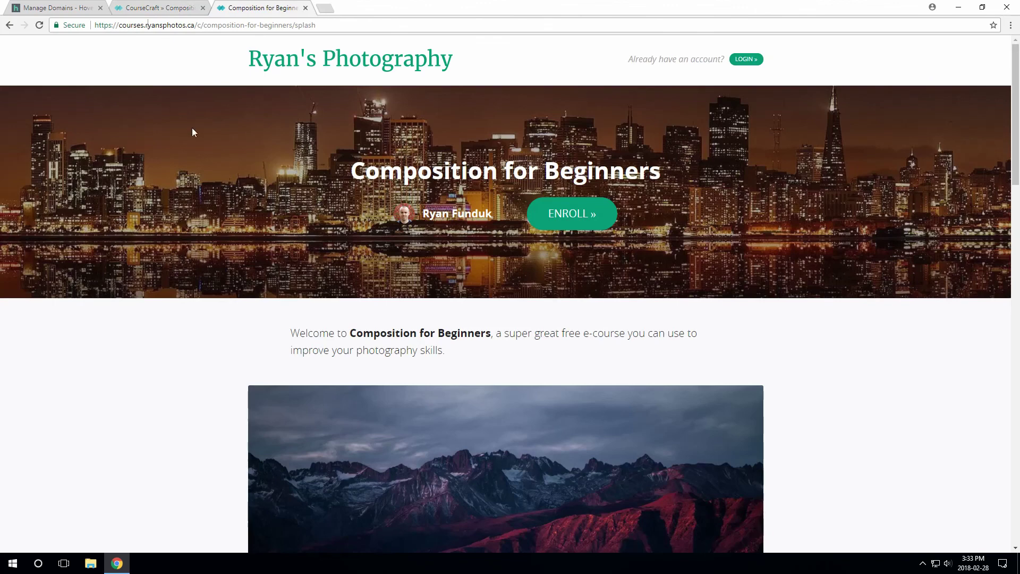